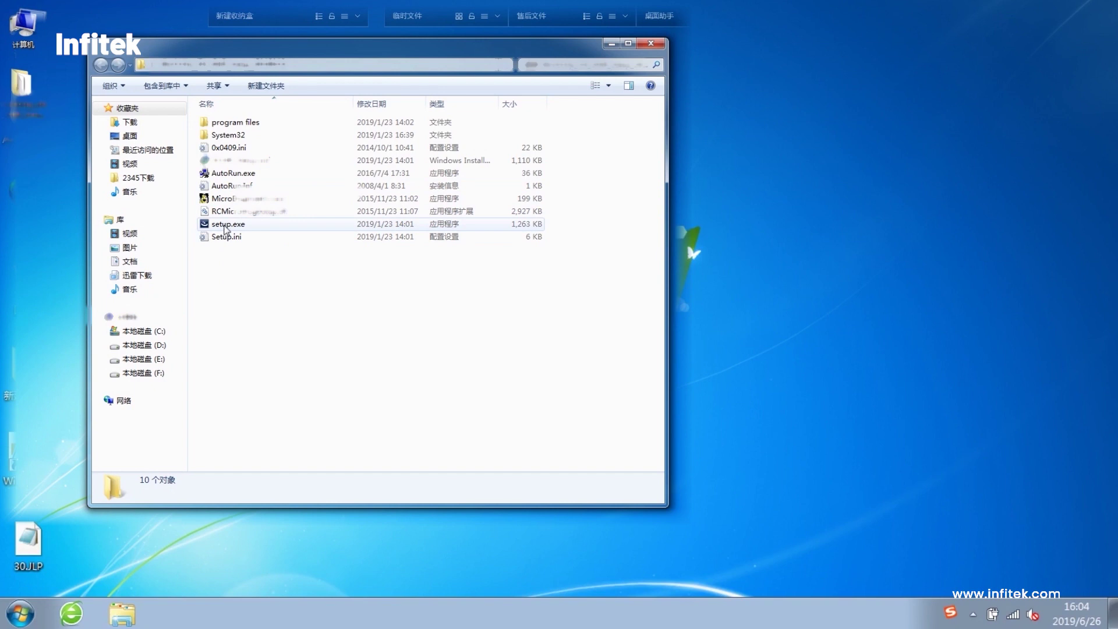
# Set setup.exe to run in compatibility mode for Windows XP (Service Pack 3) and as an administrator
pyautogui.rightClick(224, 228)
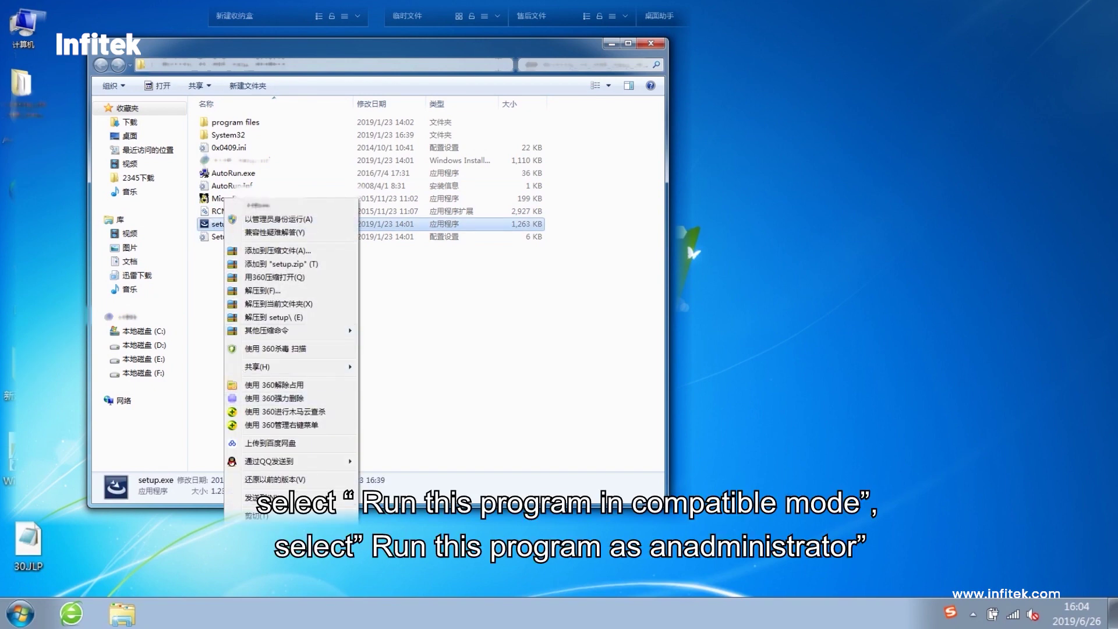
pyautogui.press('r')
pyautogui.click(280, 253)
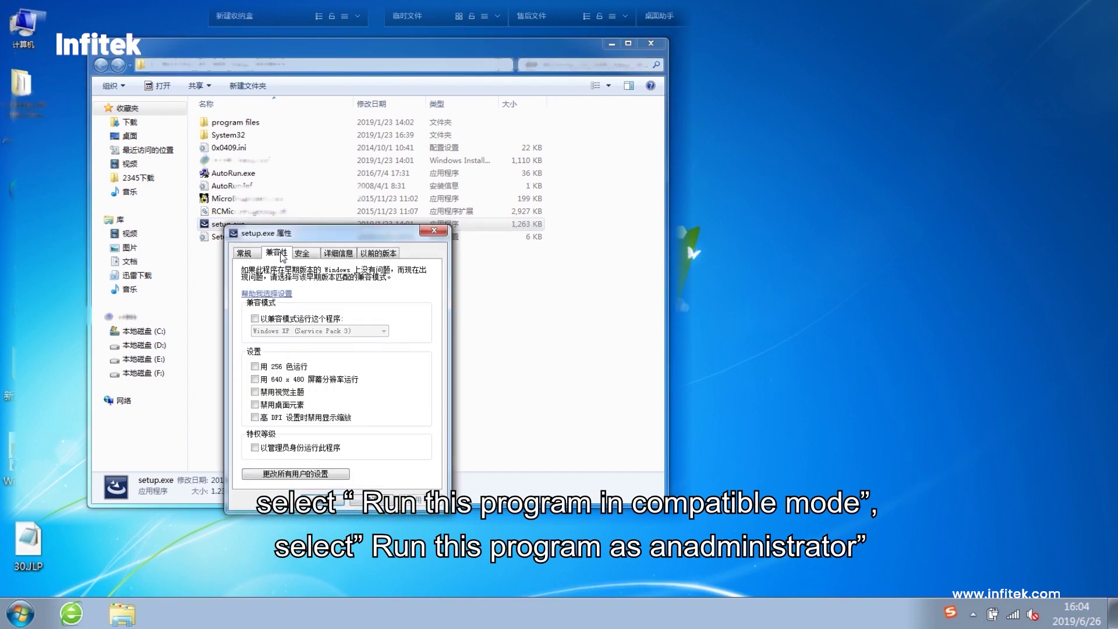
pyautogui.click(255, 319)
pyautogui.click(255, 447)
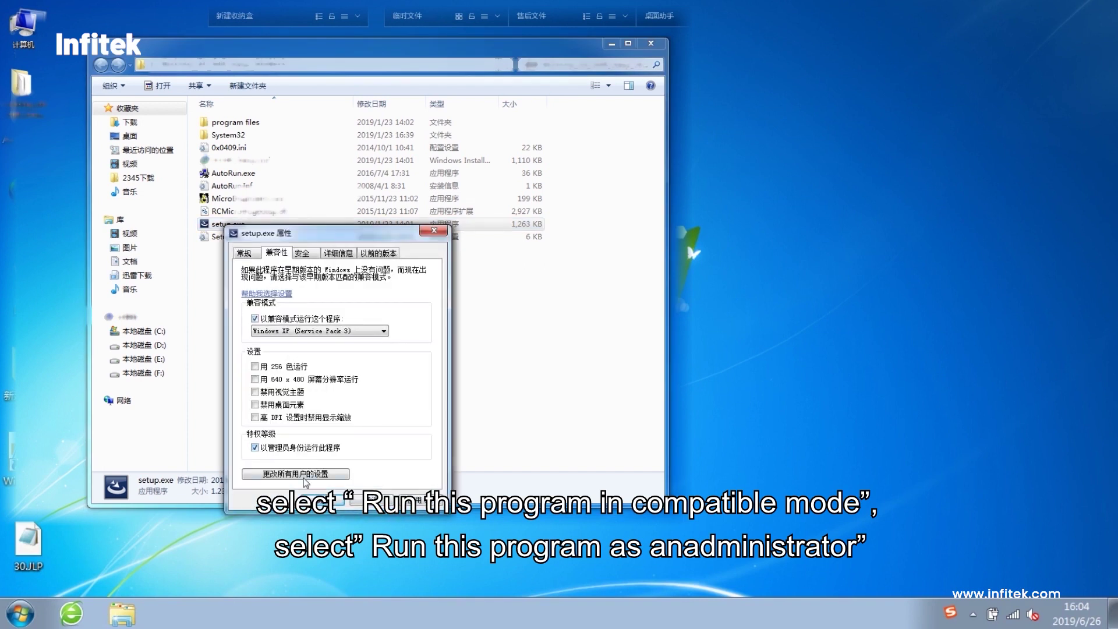
pyautogui.click(329, 500)
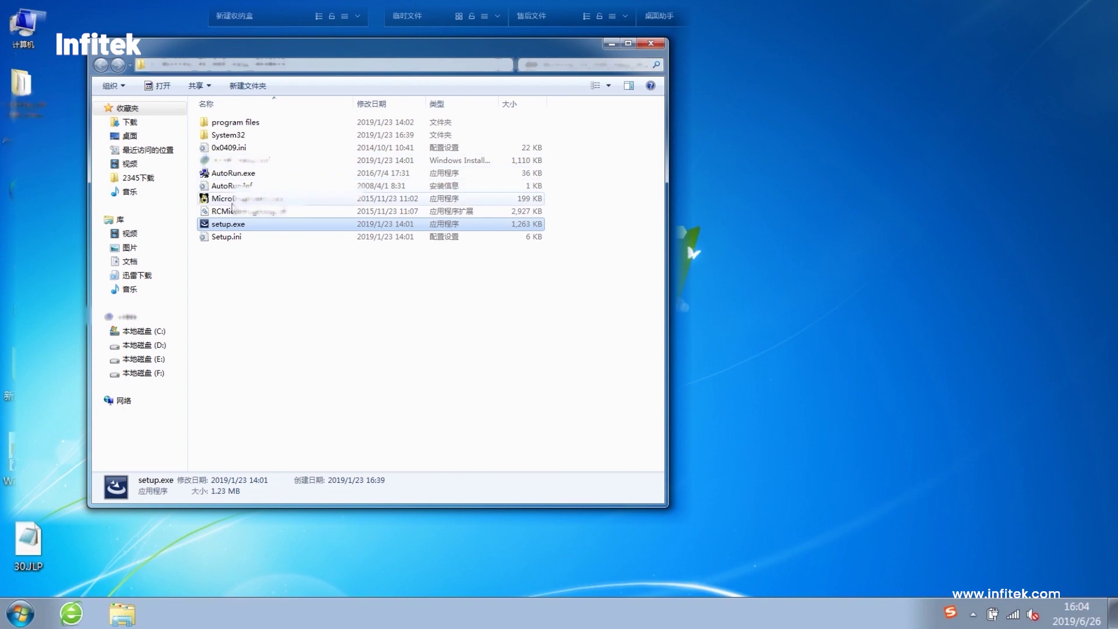
# Set MicroDogInstdrv.exe to run in compatibility mode for Windows XP (Service Pack 3) and as an administrator
pyautogui.rightClick(228, 199)
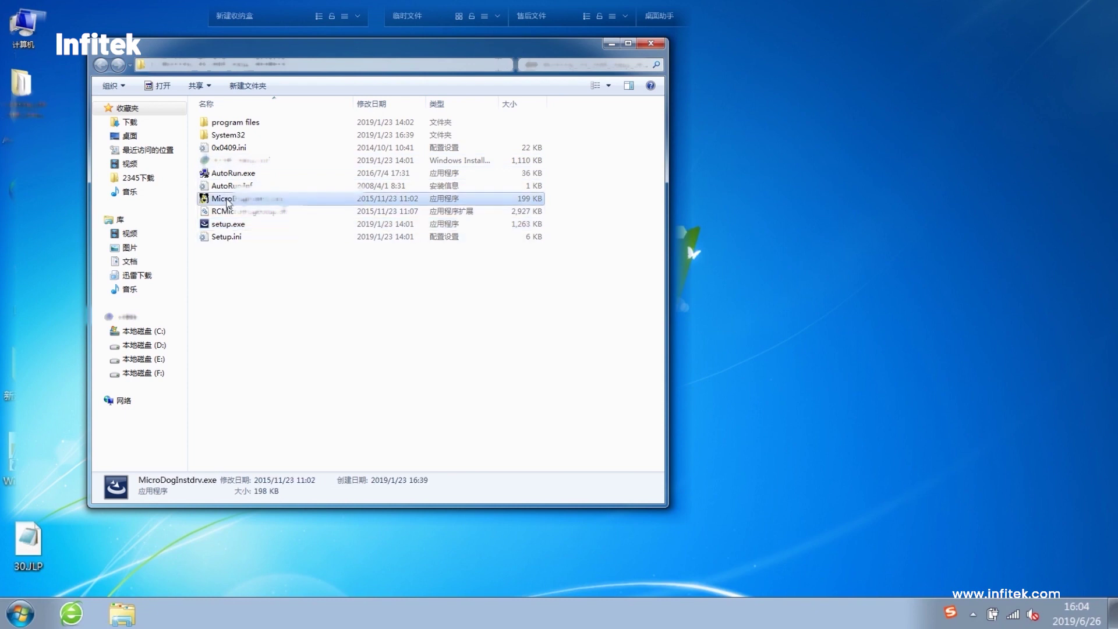
pyautogui.click(314, 512)
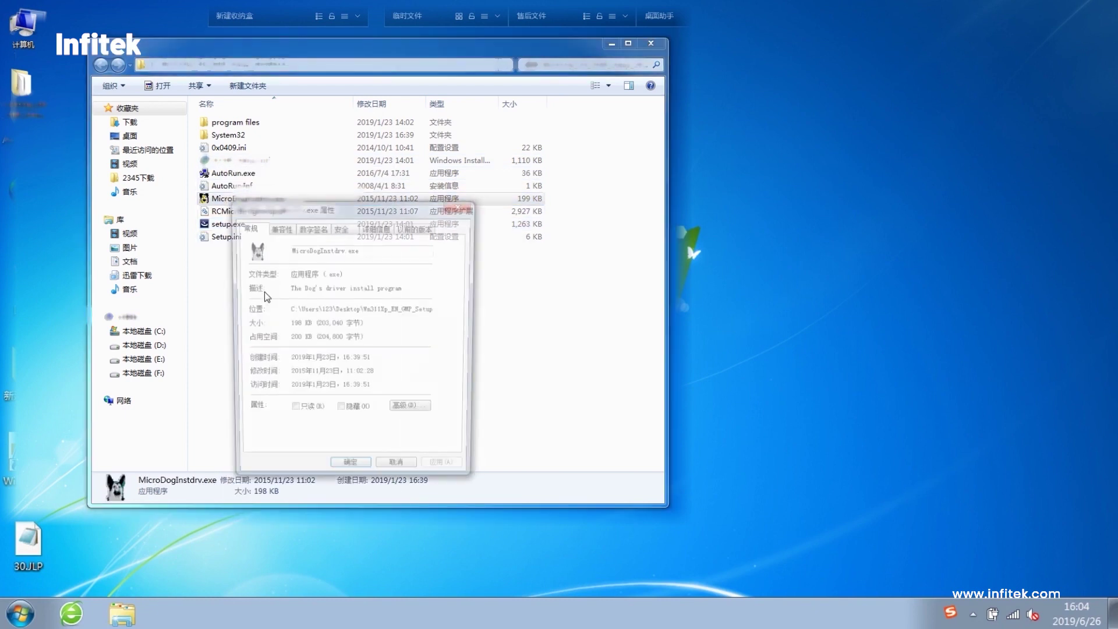
pyautogui.click(282, 229)
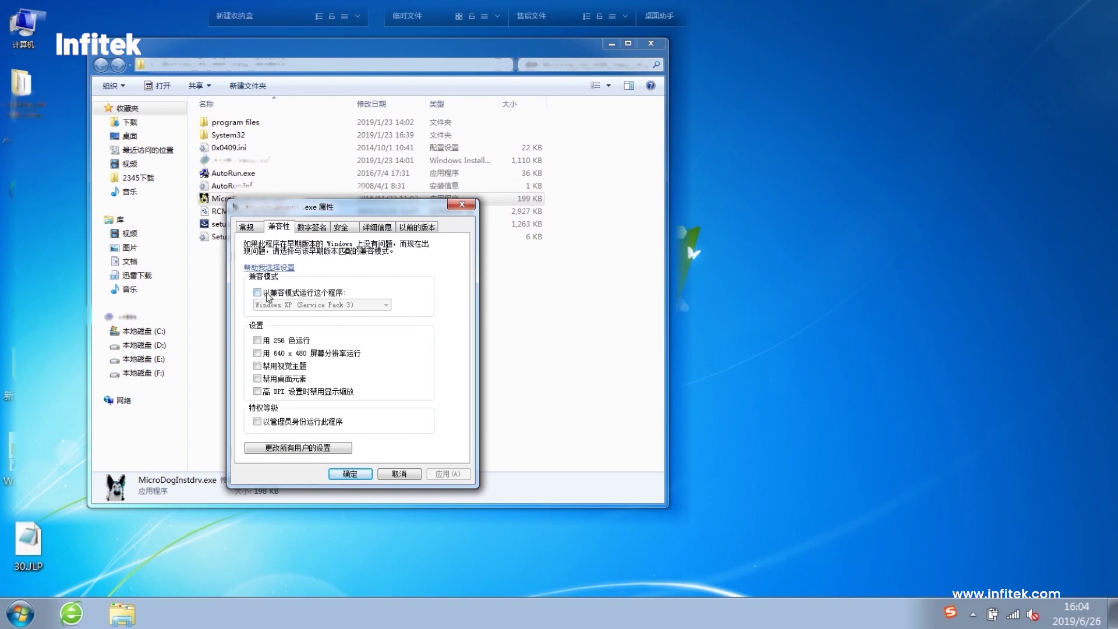
pyautogui.click(268, 293)
pyautogui.click(257, 421)
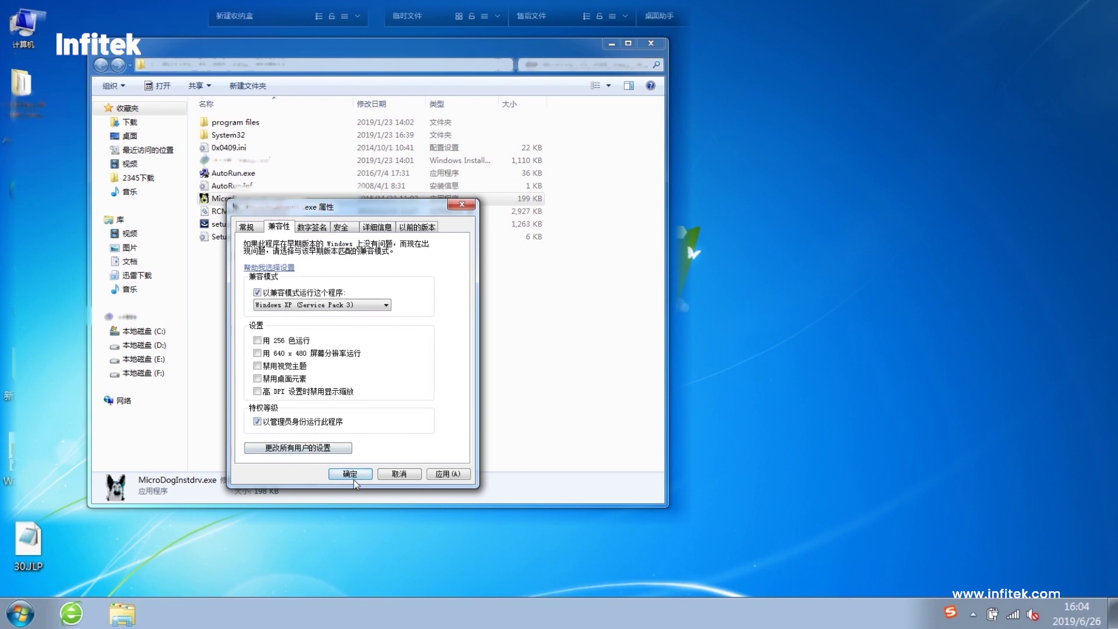
pyautogui.click(353, 475)
# Run setup.exe and complete the InstallShield wizard to install 311XP_Setup
pyautogui.click(226, 225)
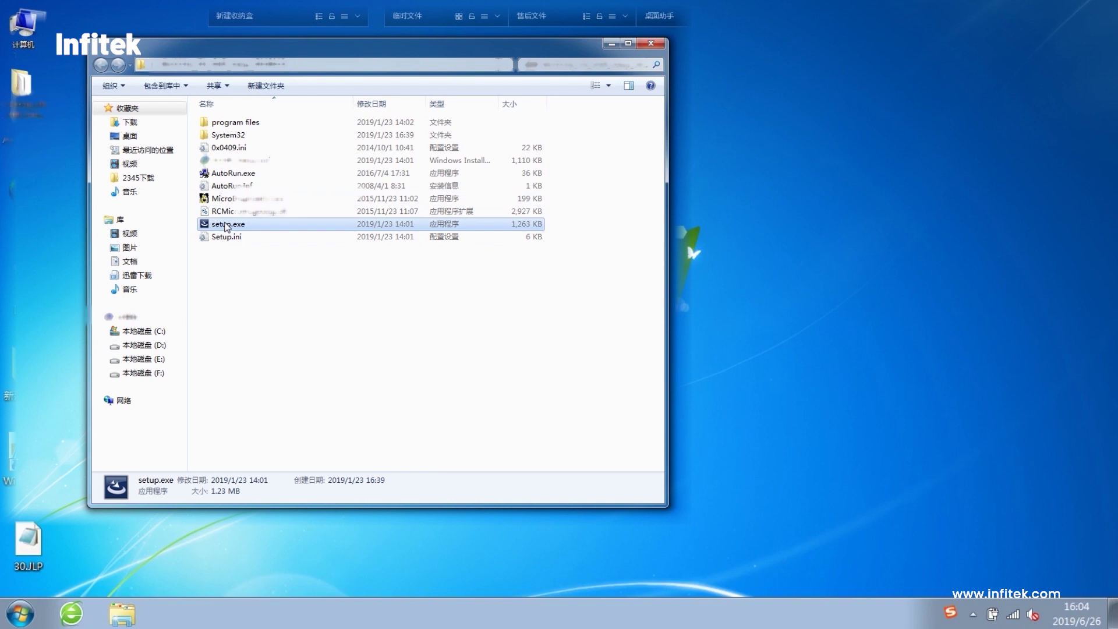
pyautogui.doubleClick(226, 225)
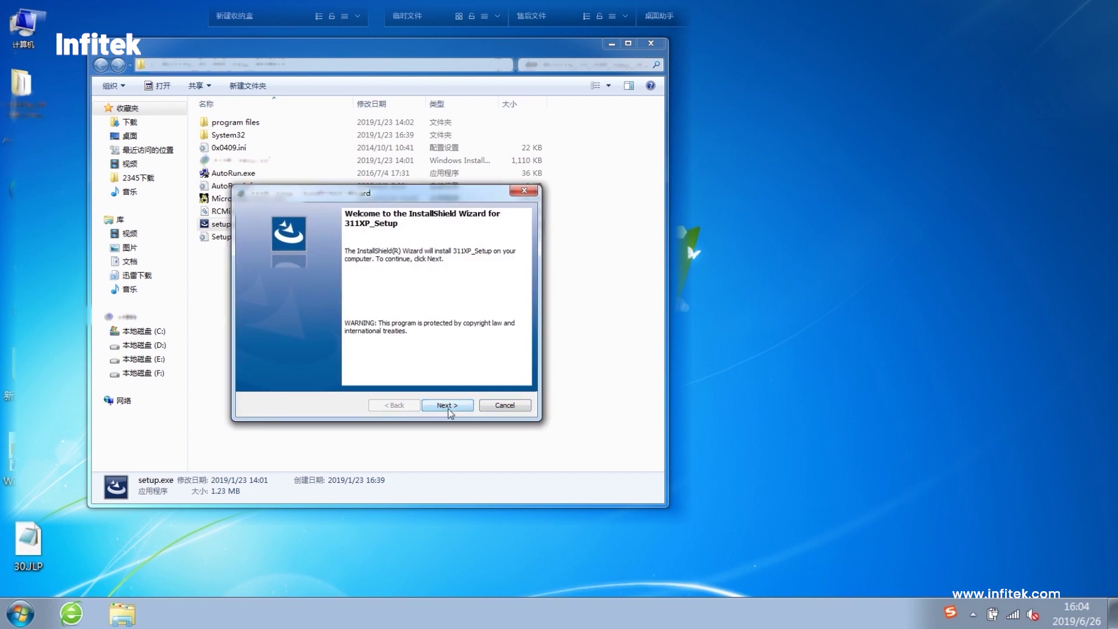
pyautogui.click(447, 406)
pyautogui.click(448, 406)
pyautogui.click(448, 406)
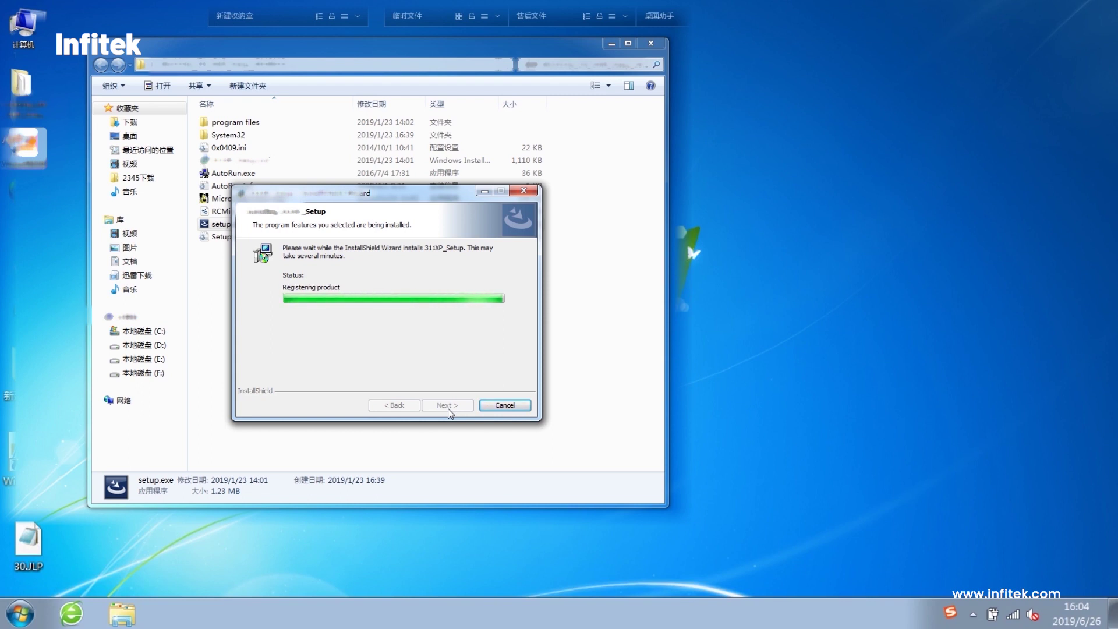
pyautogui.click(448, 405)
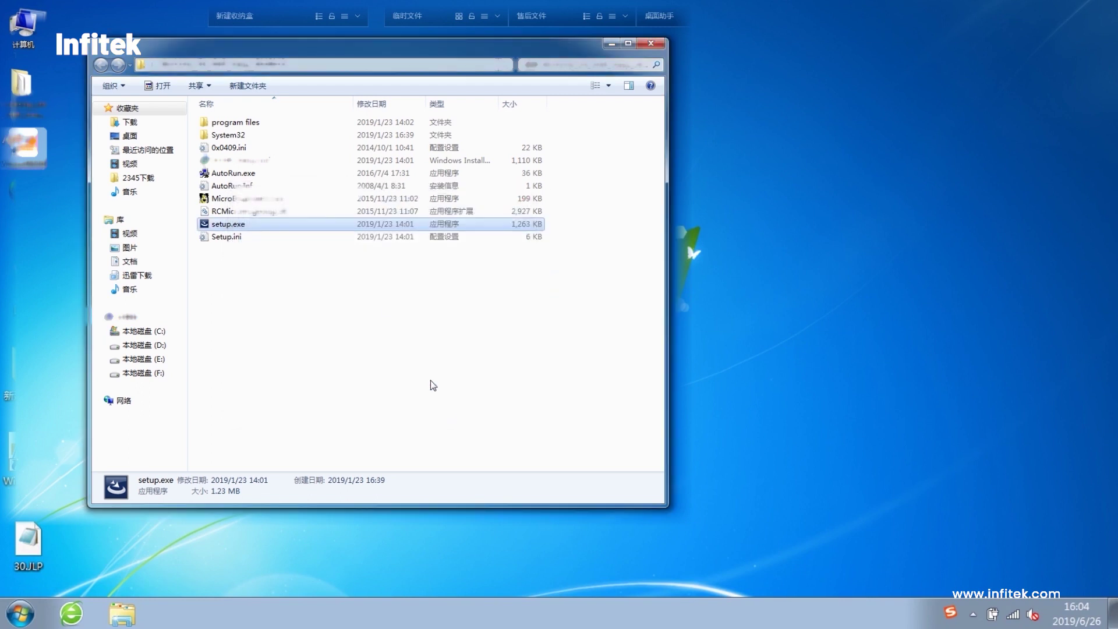
# Run MicroDogInstdrv.exe, install the USB and parallel-port dog drivers, and exit the driver installer
pyautogui.doubleClick(227, 200)
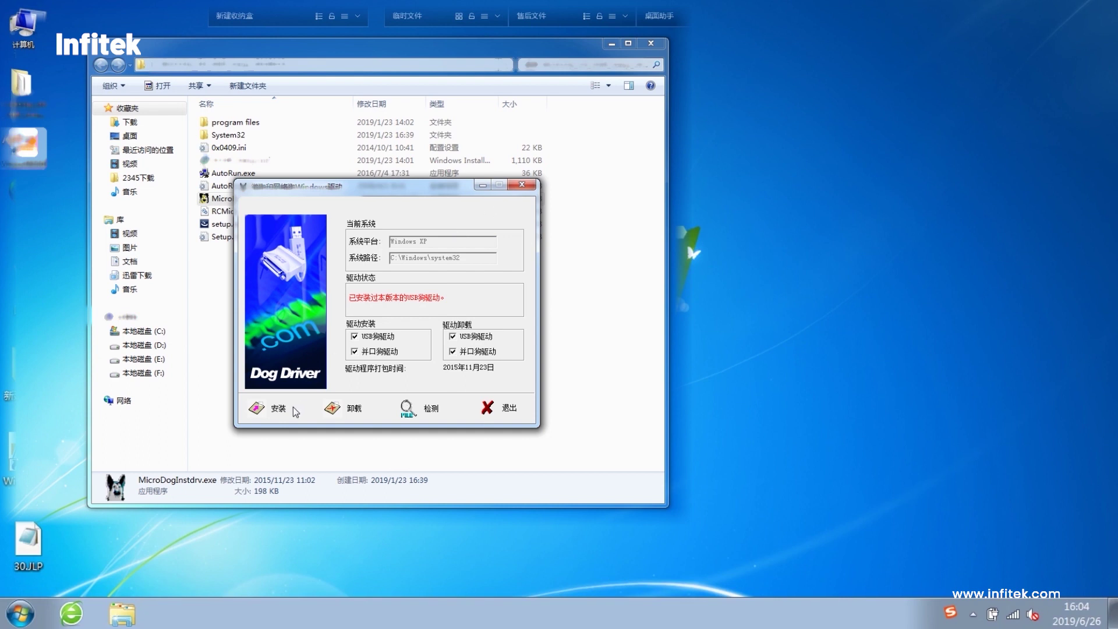
pyautogui.click(264, 407)
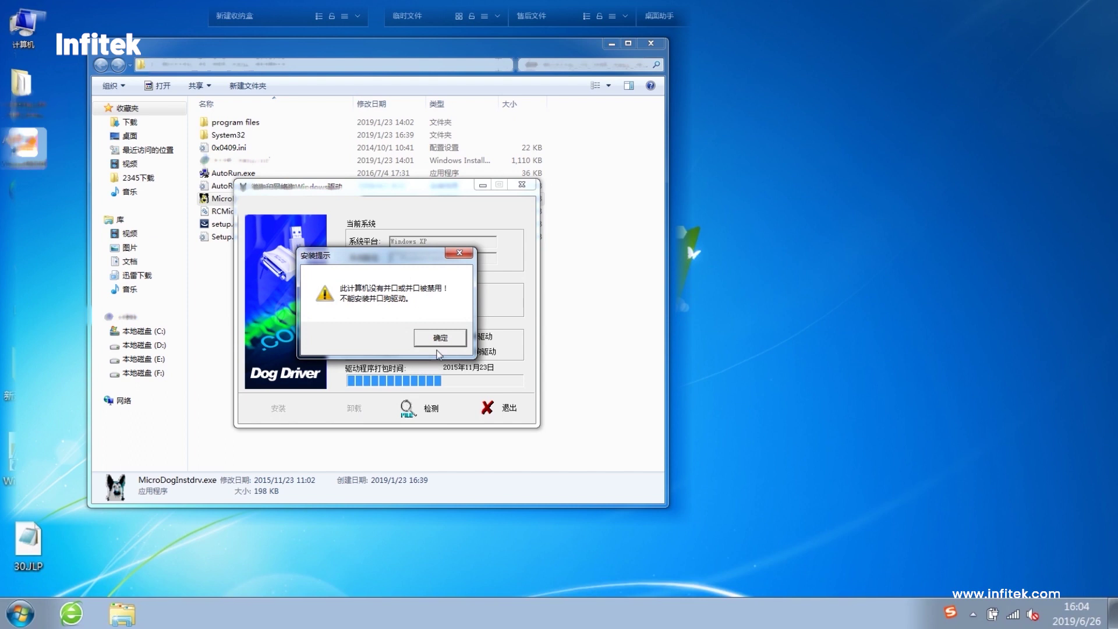
pyautogui.click(454, 333)
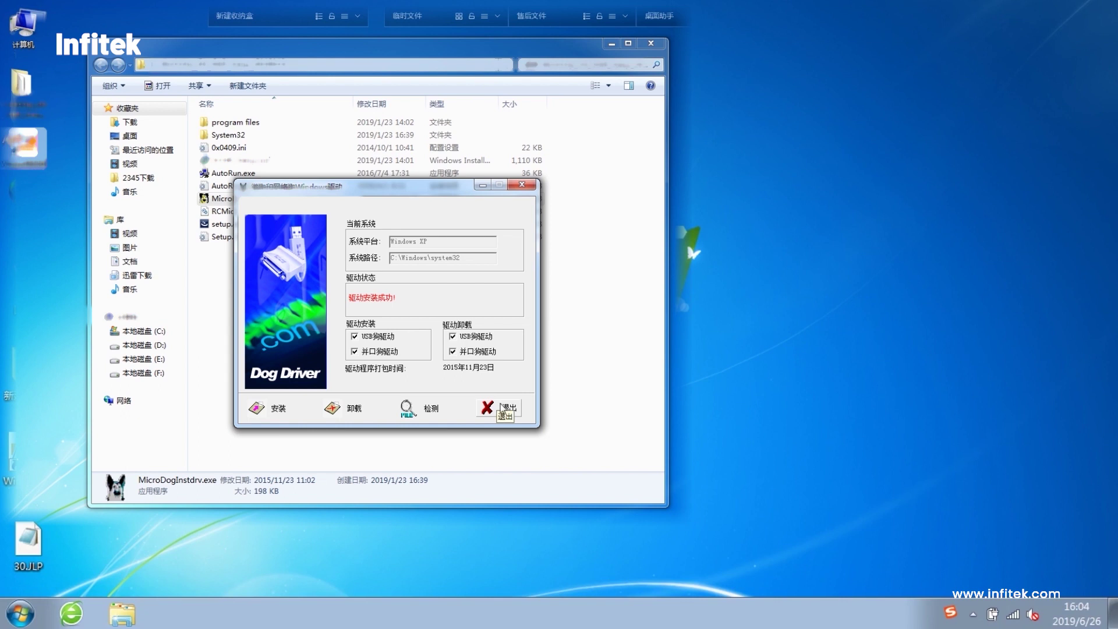
pyautogui.click(501, 407)
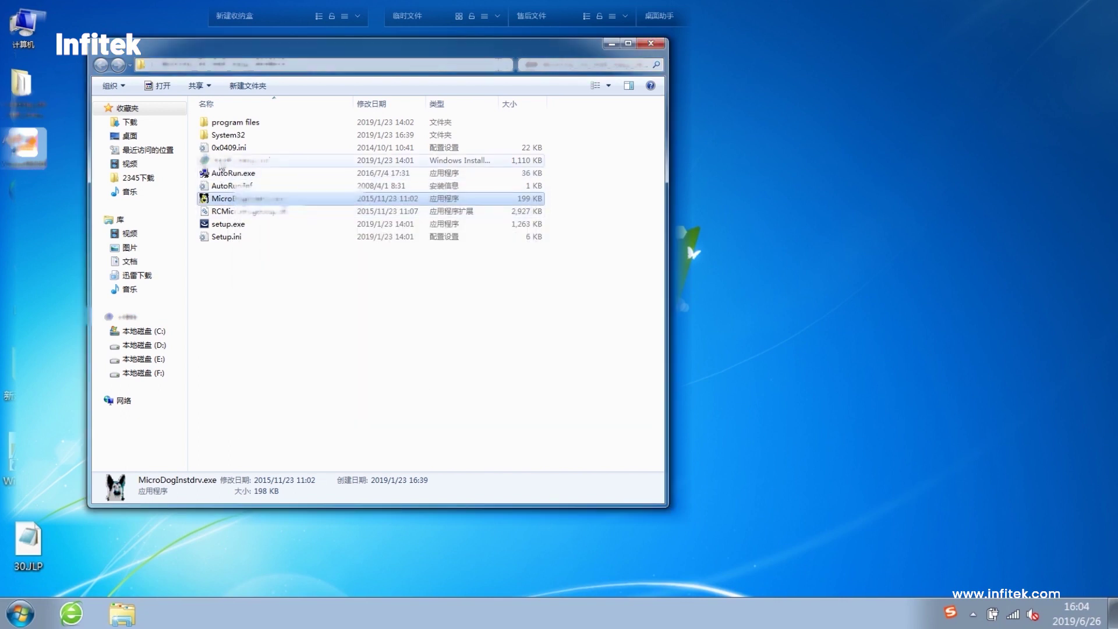
# Run AutoRun.exe with English as its language, install the MicroDog driver from it, and exit the driver installer
pyautogui.doubleClick(222, 174)
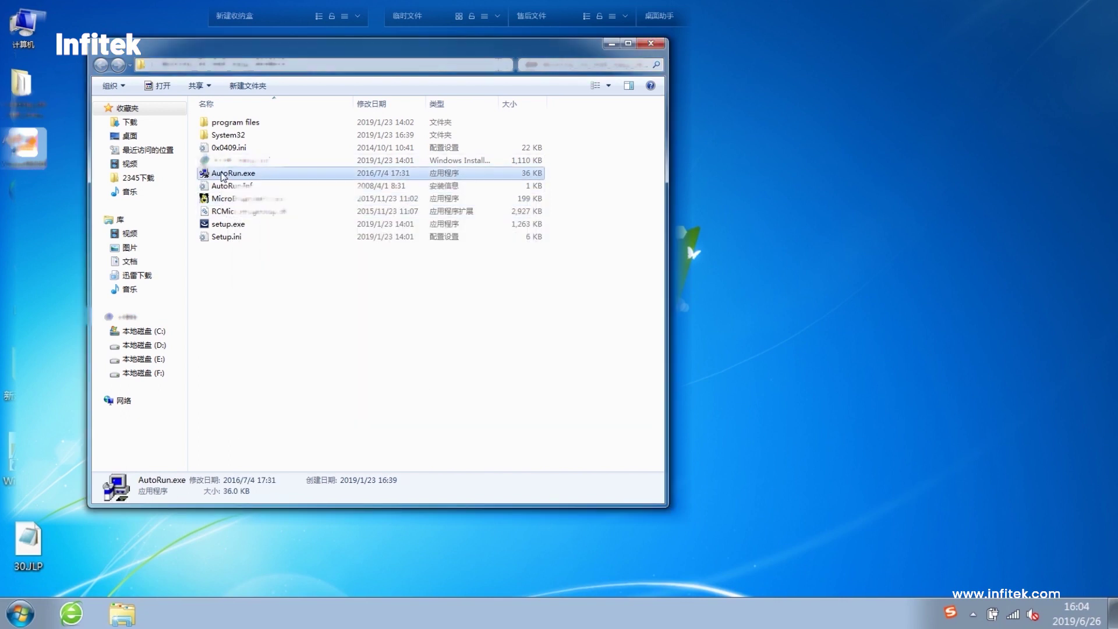
pyautogui.click(486, 273)
pyautogui.click(466, 290)
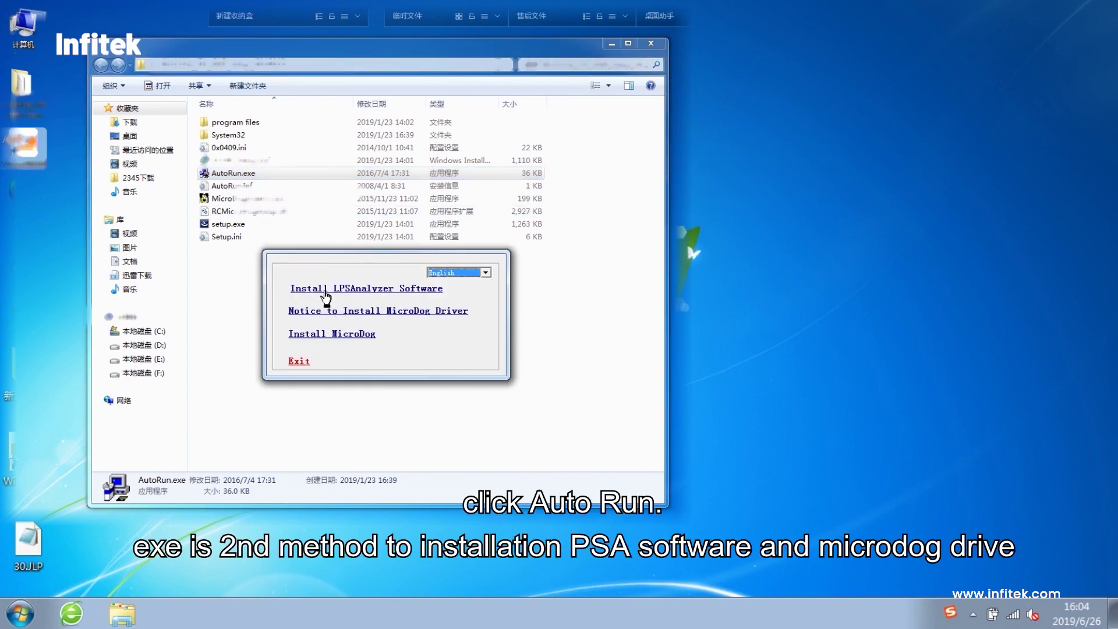
pyautogui.click(338, 335)
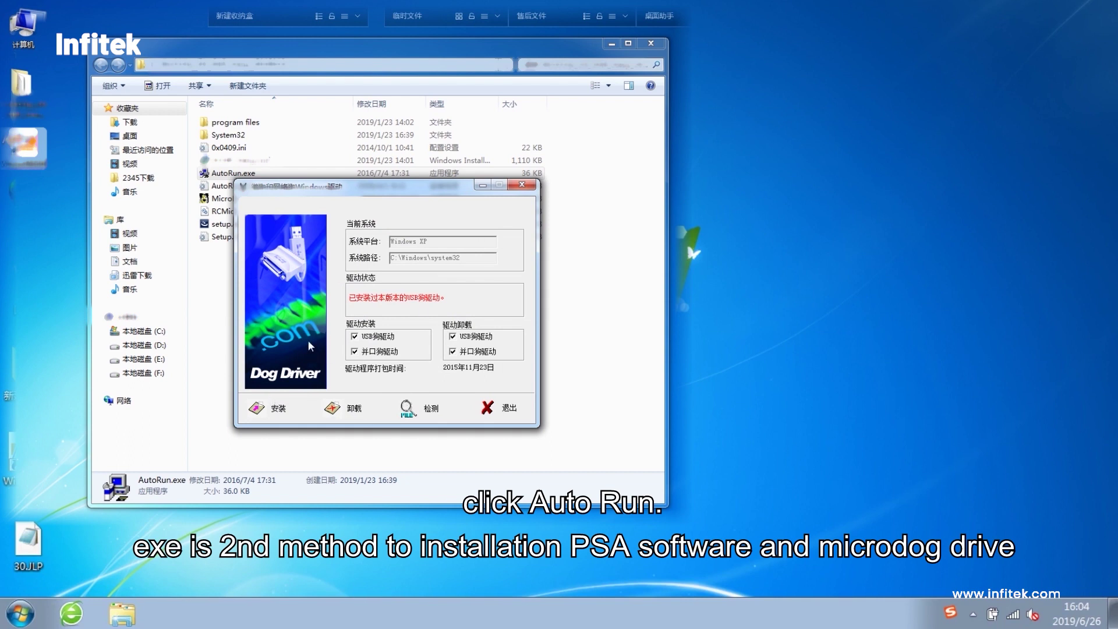
pyautogui.click(271, 409)
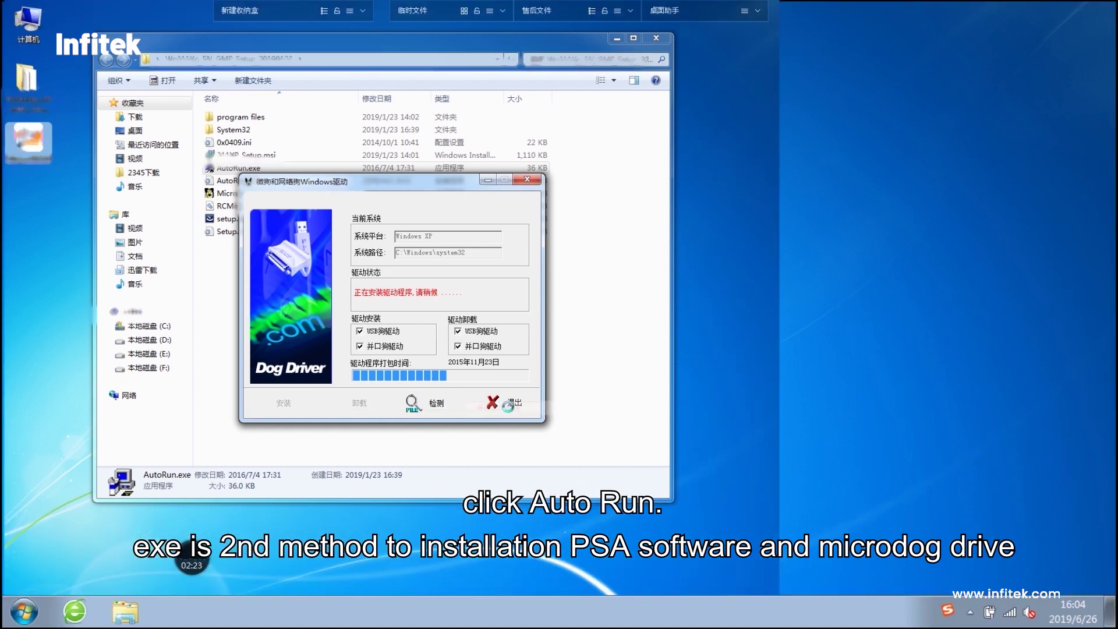
pyautogui.click(511, 407)
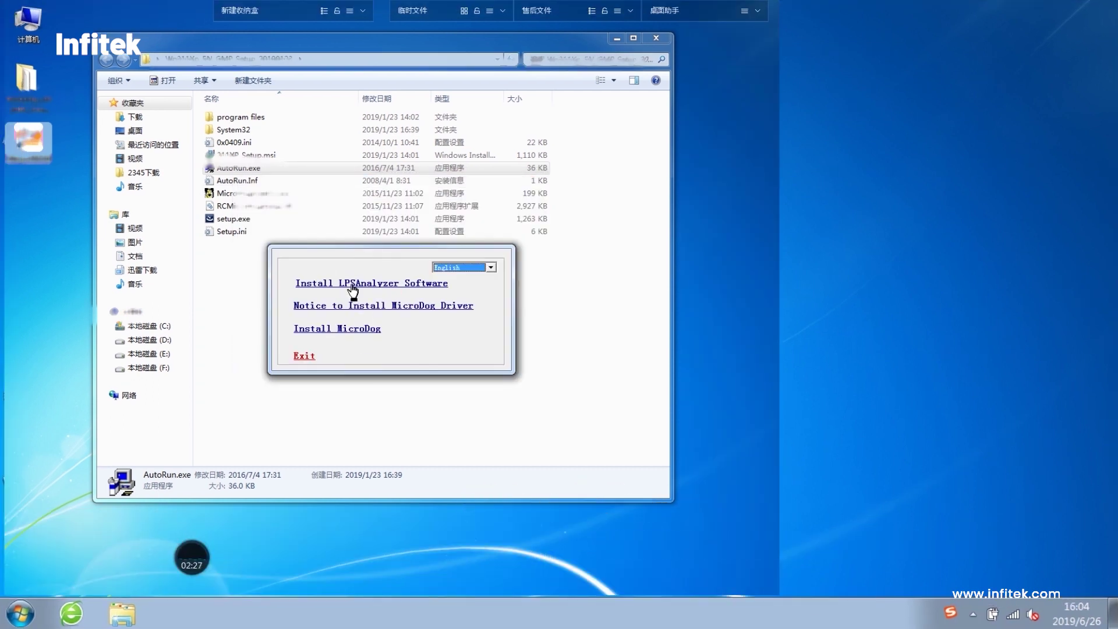
# Exit the AutoRun installer and close the setup folder window
pyautogui.click(233, 223)
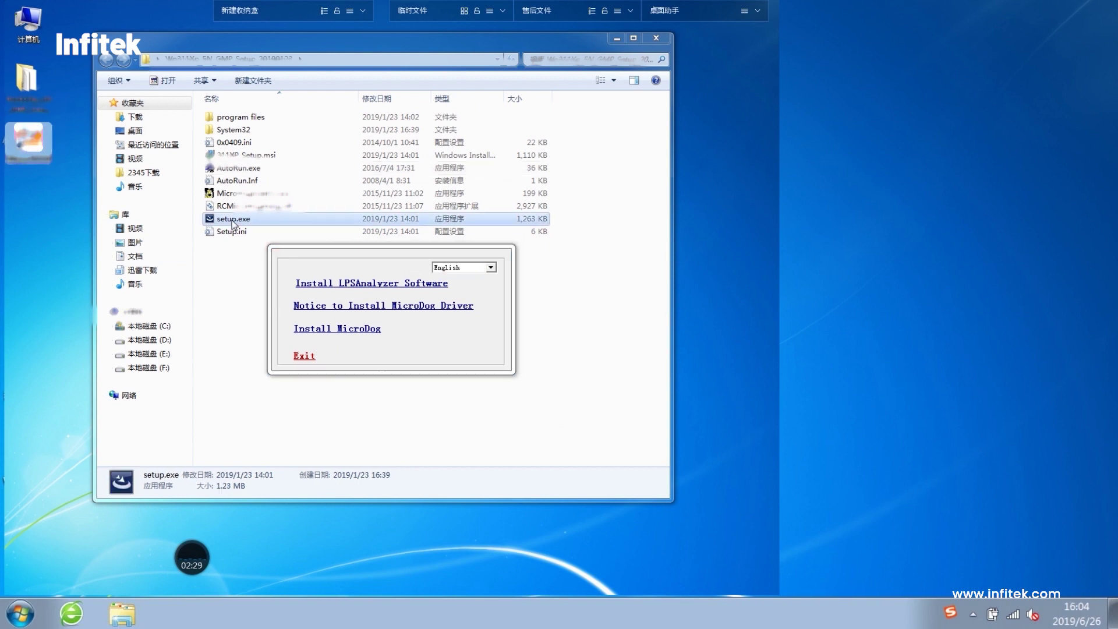
pyautogui.doubleClick(232, 223)
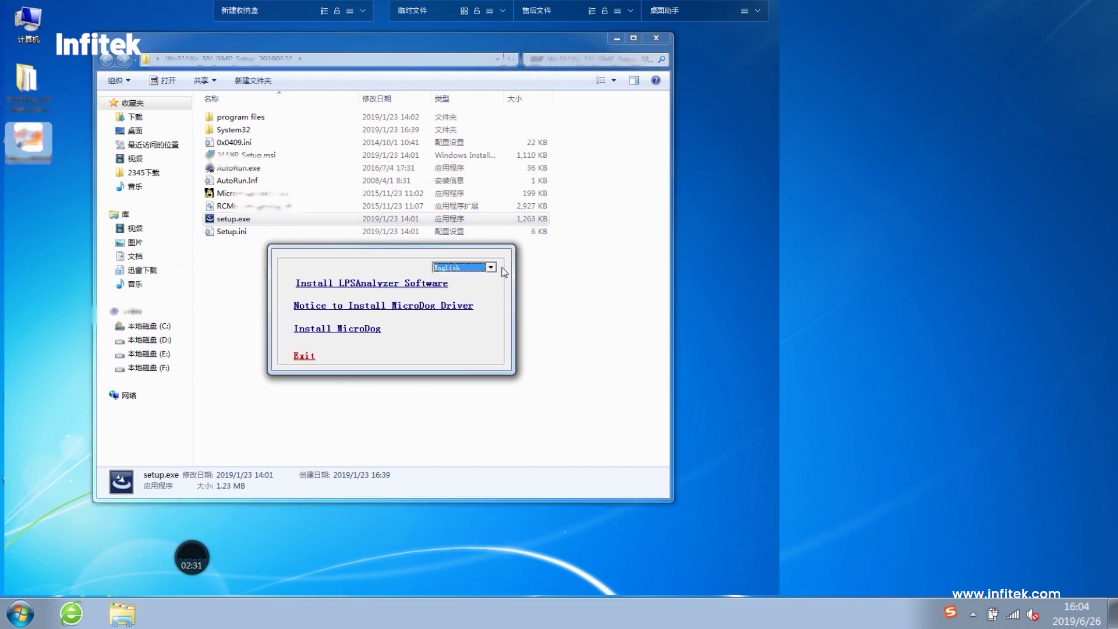
pyautogui.click(298, 355)
pyautogui.click(282, 300)
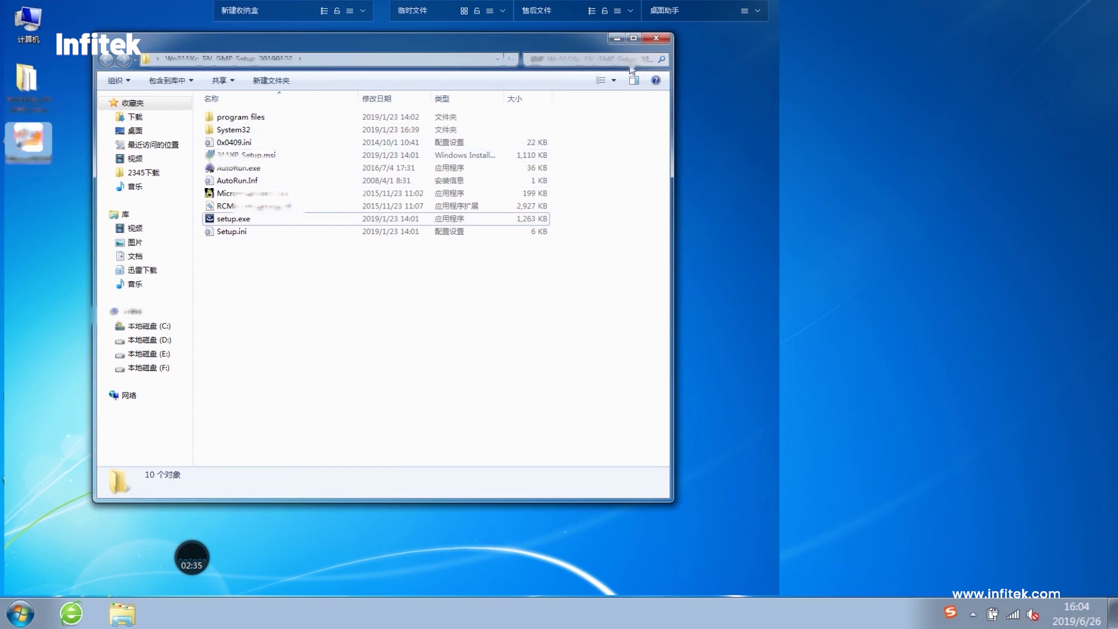
pyautogui.click(656, 38)
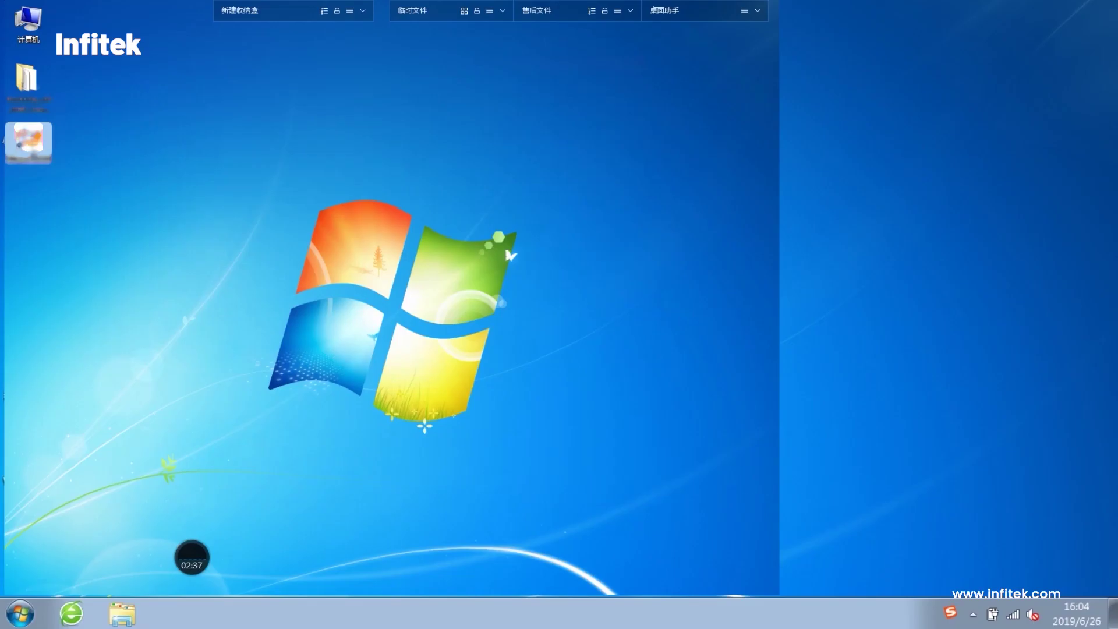
# Set the desktop shortcut of the installed software to run in Windows XP (Service Pack 3) compatibility mode and as an administrator
pyautogui.rightClick(29, 144)
pyautogui.click(62, 466)
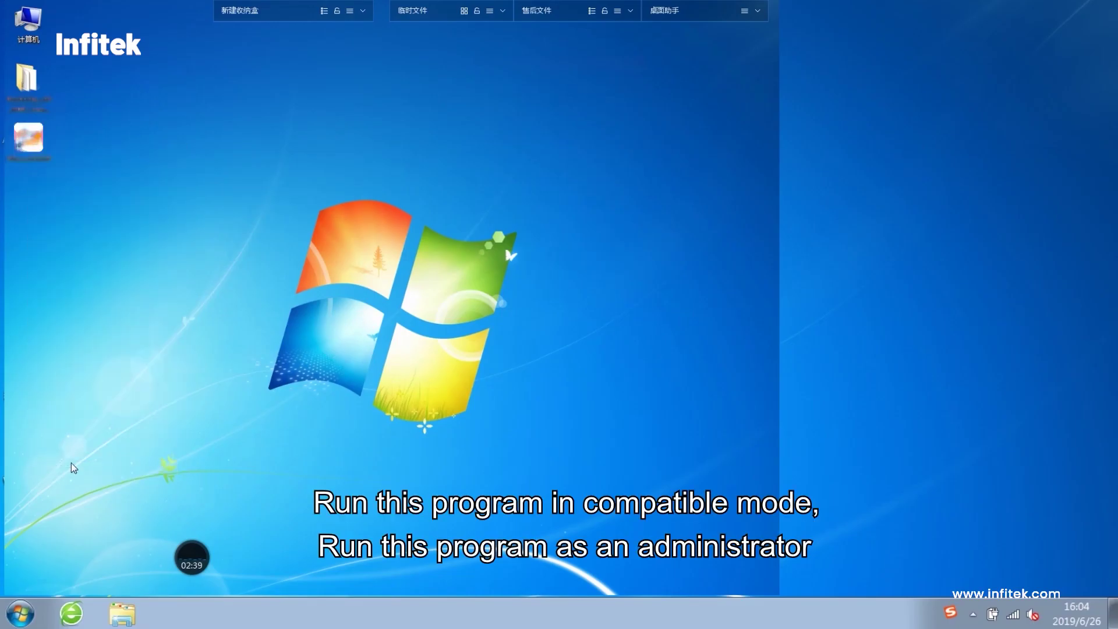
pyautogui.click(158, 336)
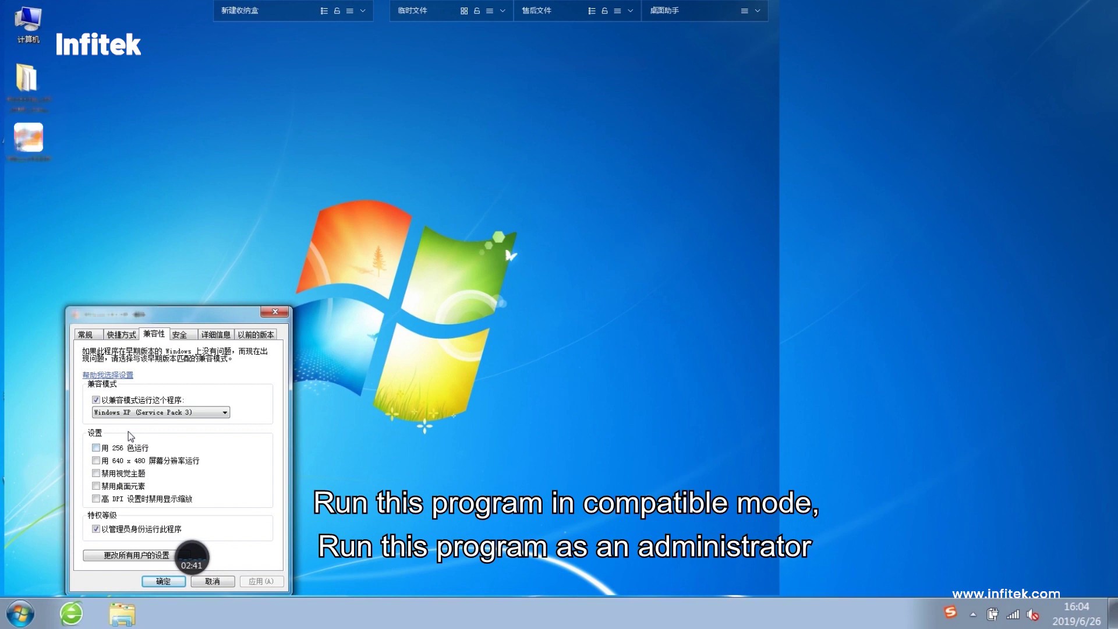
pyautogui.click(164, 581)
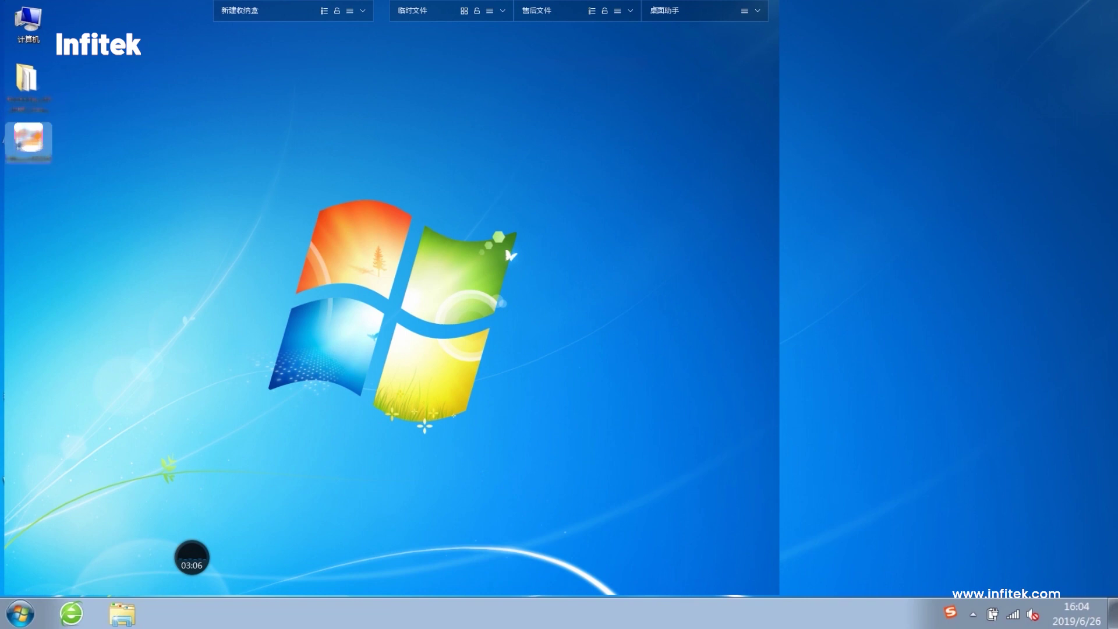
# Launch the particle analyzer software from its desktop shortcut and set the nozzle name to 5.1 in the sample settings
pyautogui.click(28, 140)
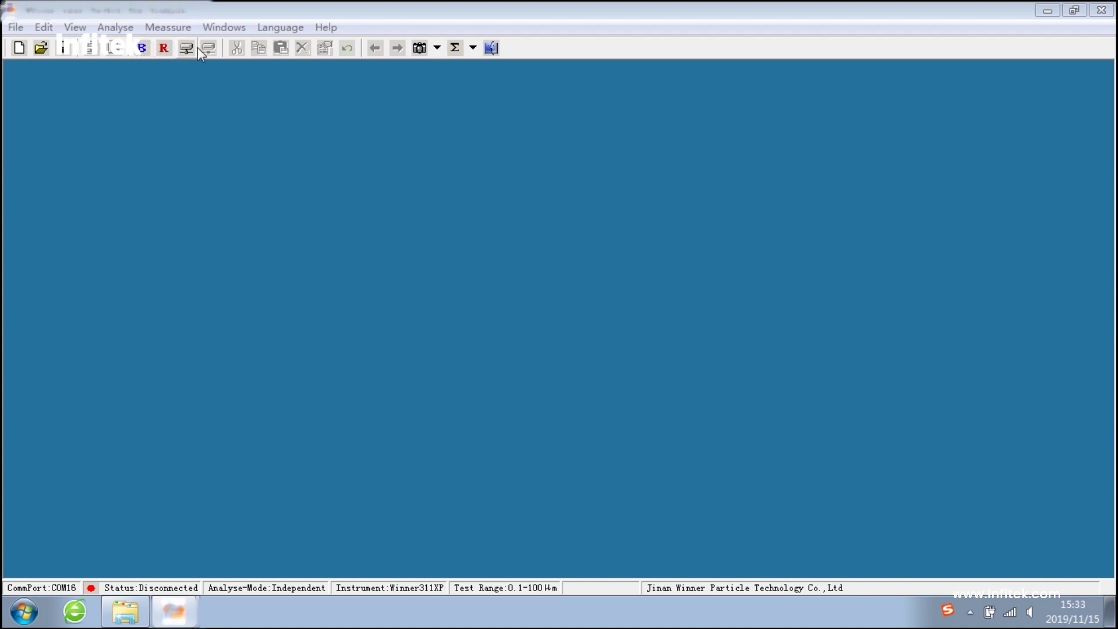
pyautogui.click(491, 48)
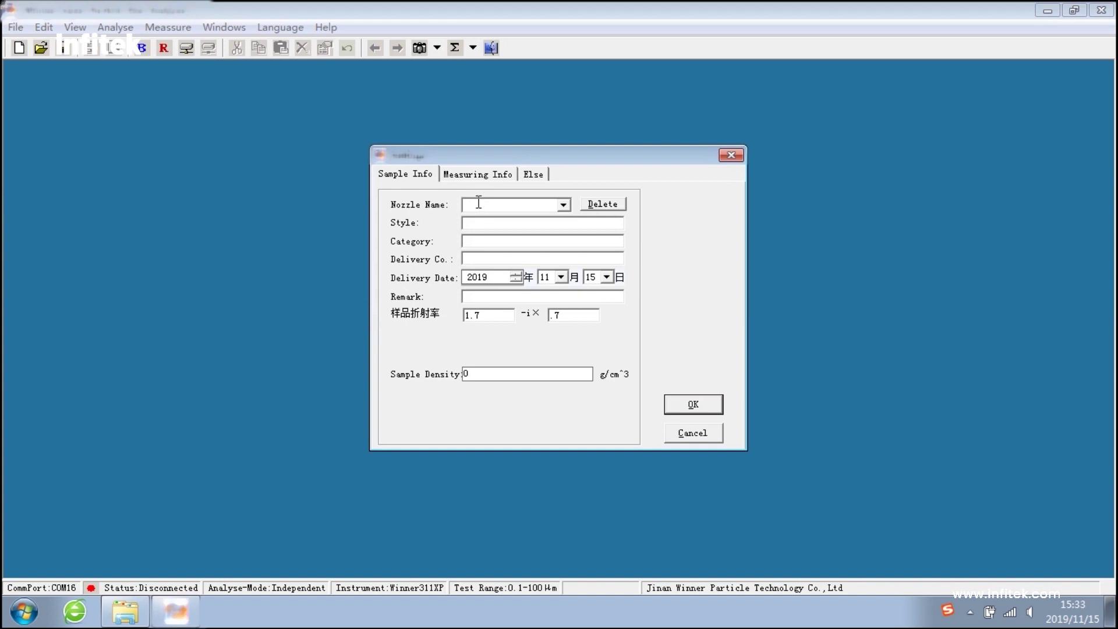
pyautogui.write('5.1')
# Check the measuring and communication port settings, choose Winner311XP as the instrument, and apply the settings
pyautogui.click(460, 178)
pyautogui.click(540, 177)
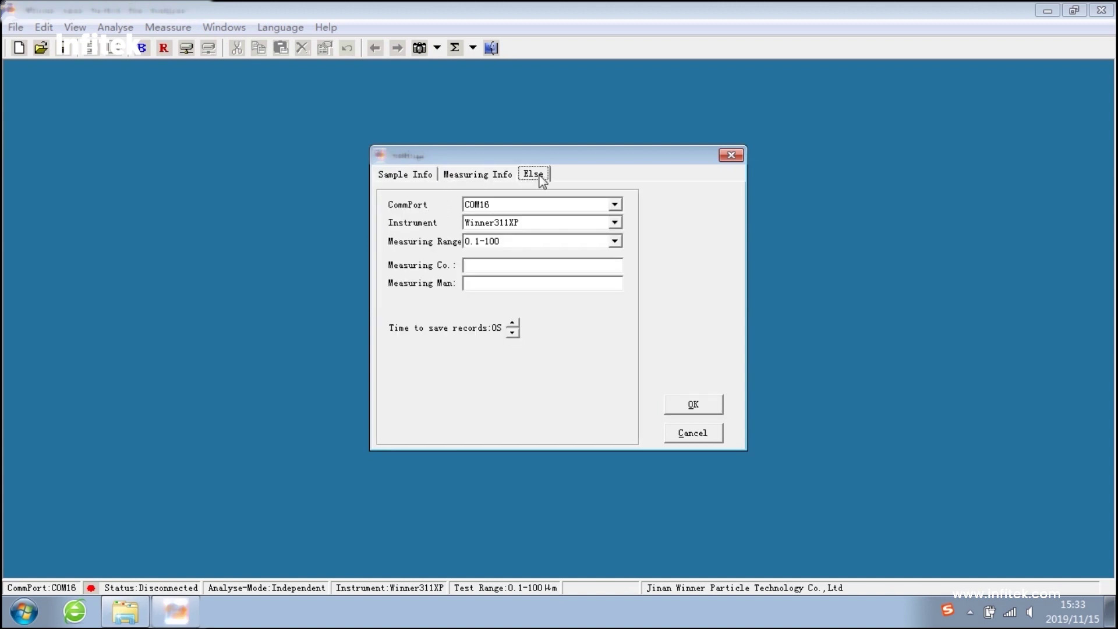
pyautogui.click(534, 205)
pyautogui.click(528, 221)
pyautogui.click(583, 225)
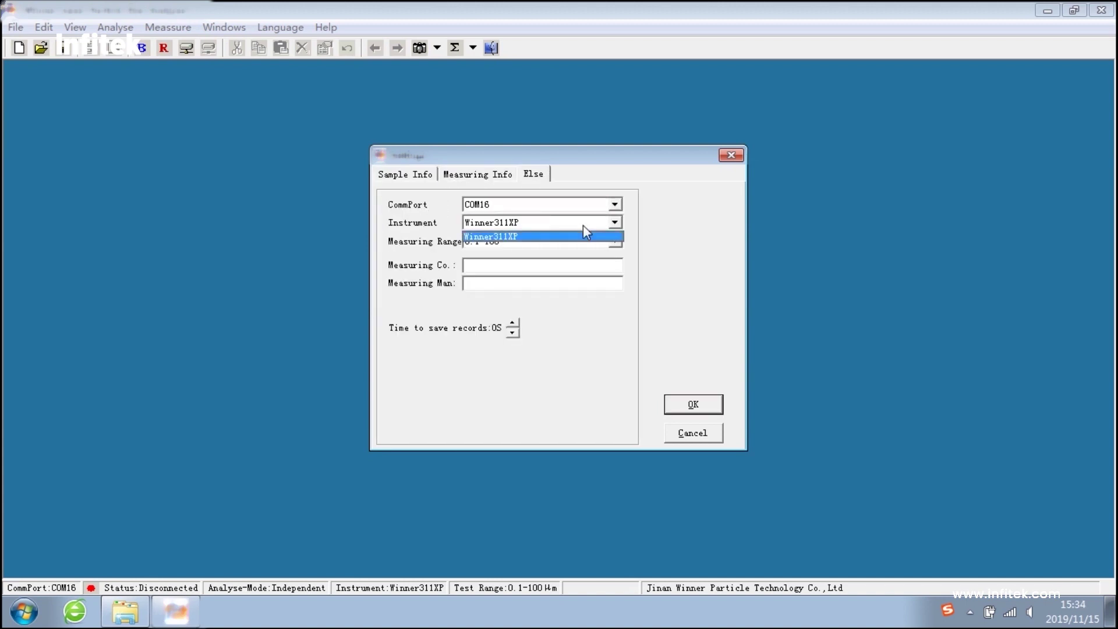
pyautogui.click(583, 227)
pyautogui.click(705, 407)
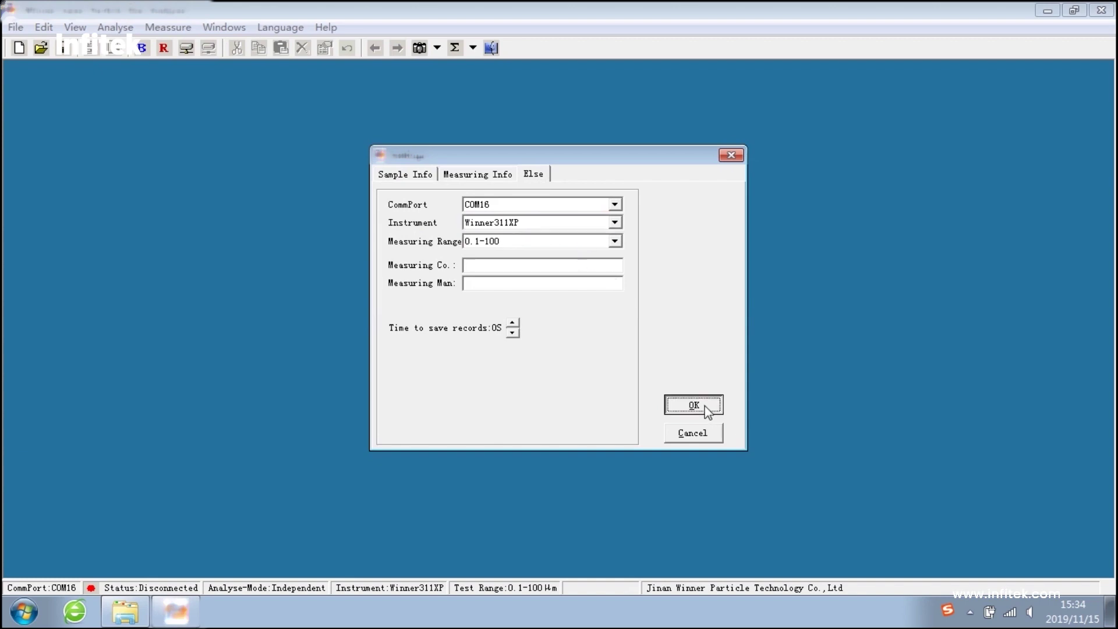
# Connect to the instrument and start the benchmark measurement
pyautogui.click(187, 50)
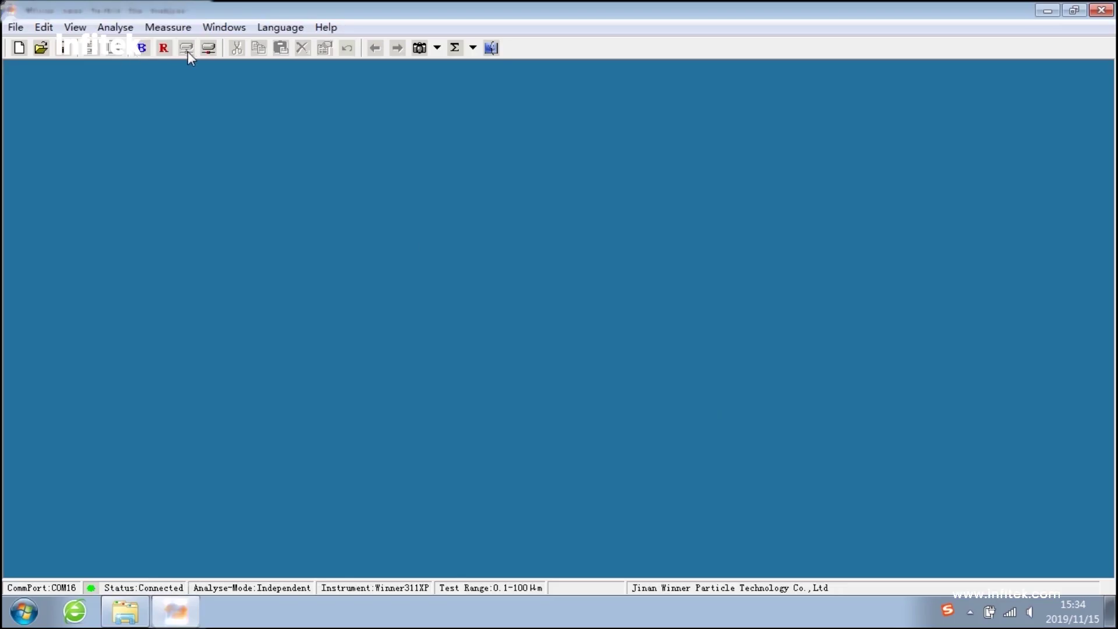
pyautogui.click(140, 49)
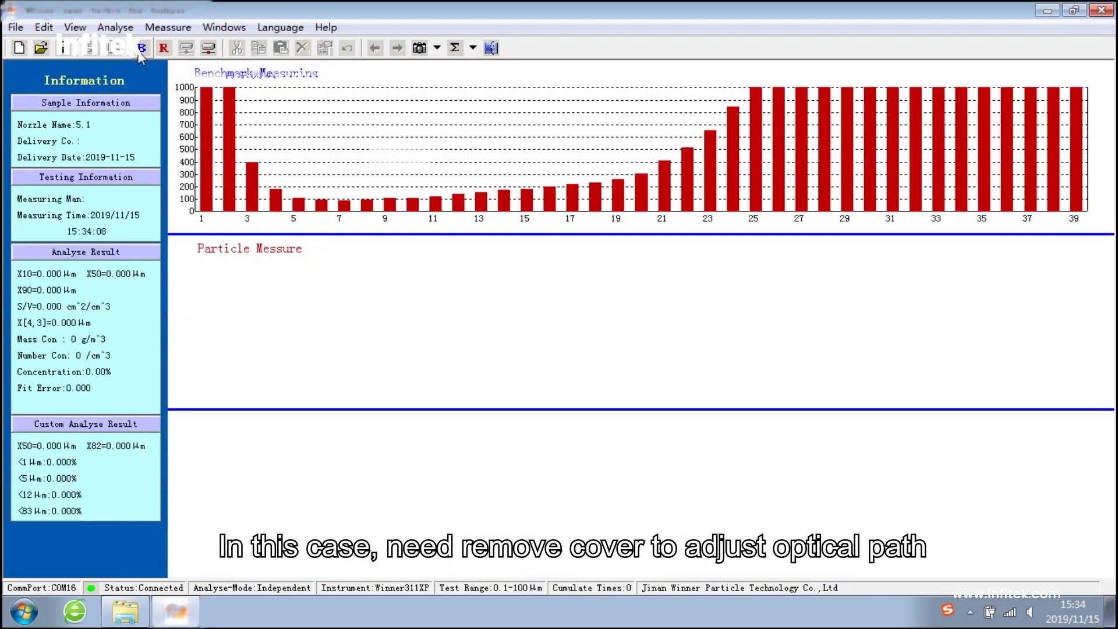